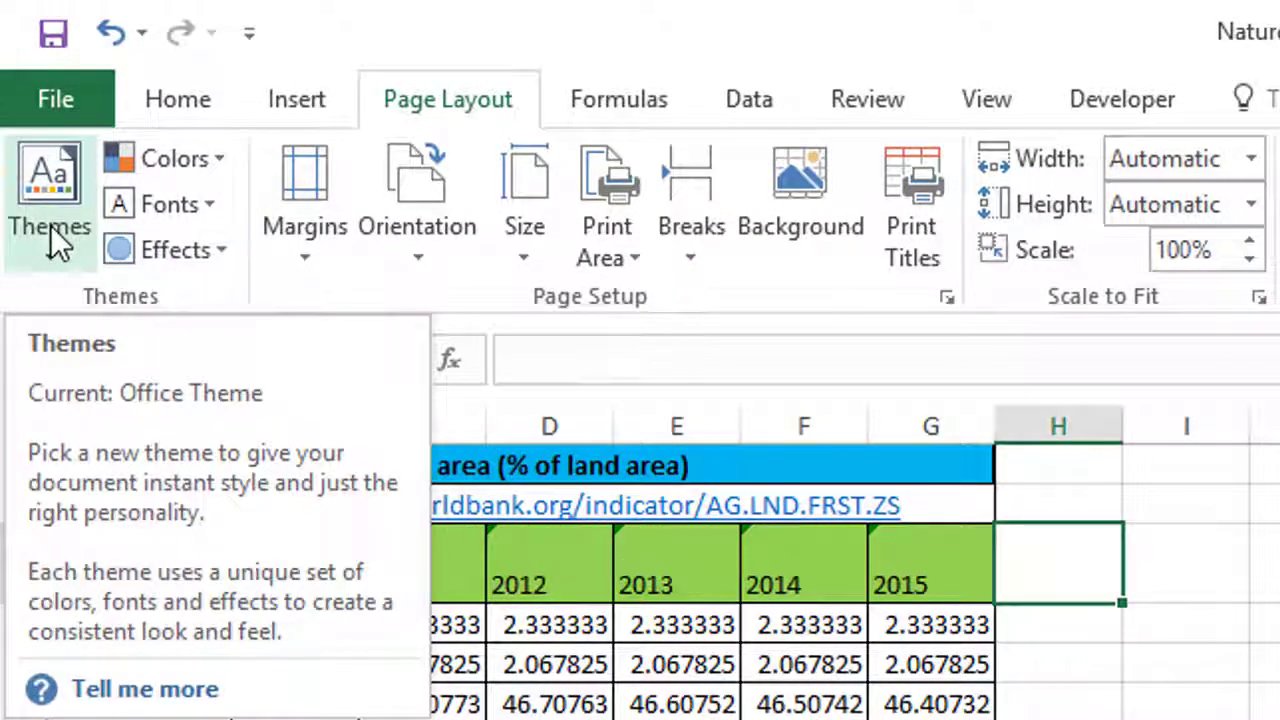
Review the theme, color, font and effect sets available for the workbook.
click(50, 225)
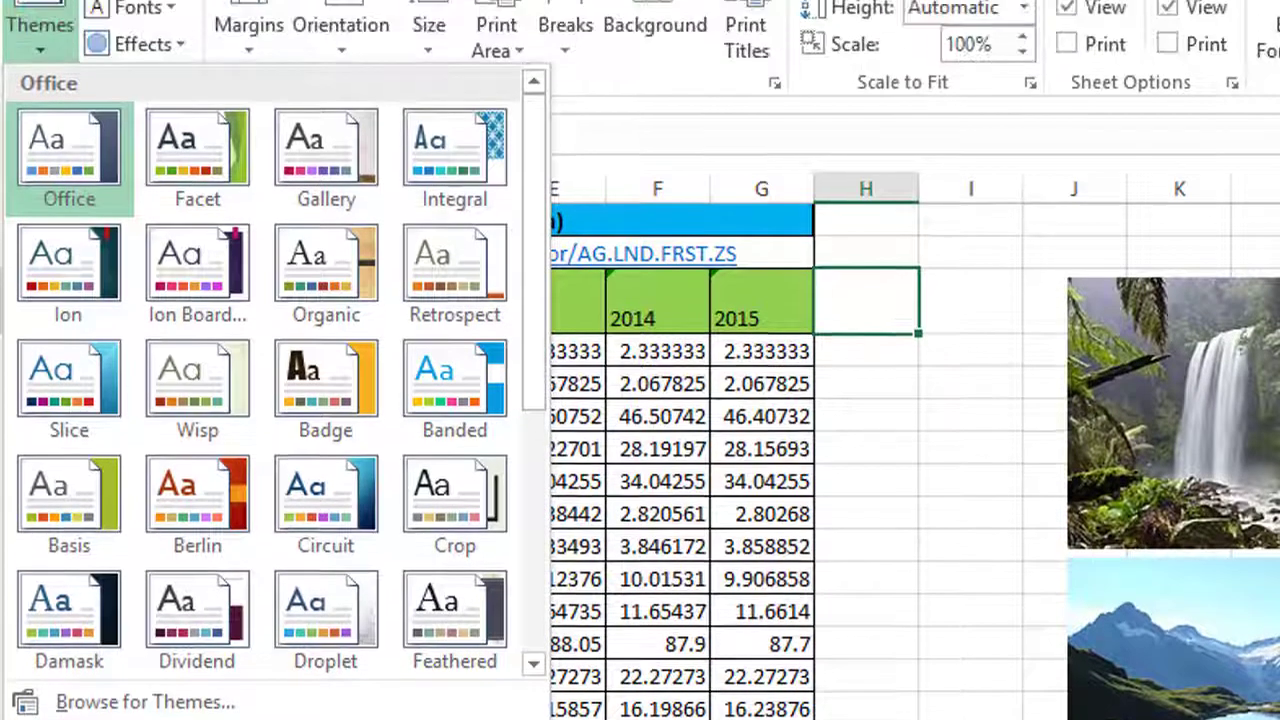
key(Escape)
click(176, 130)
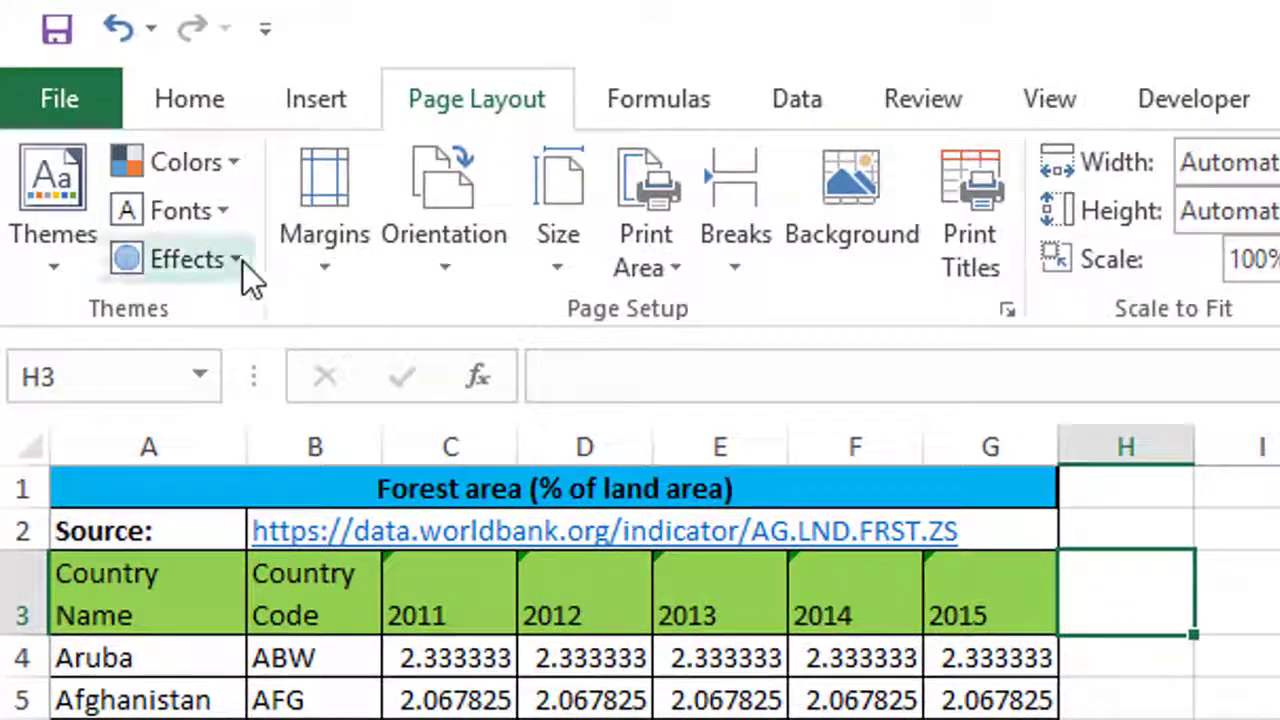
click(215, 210)
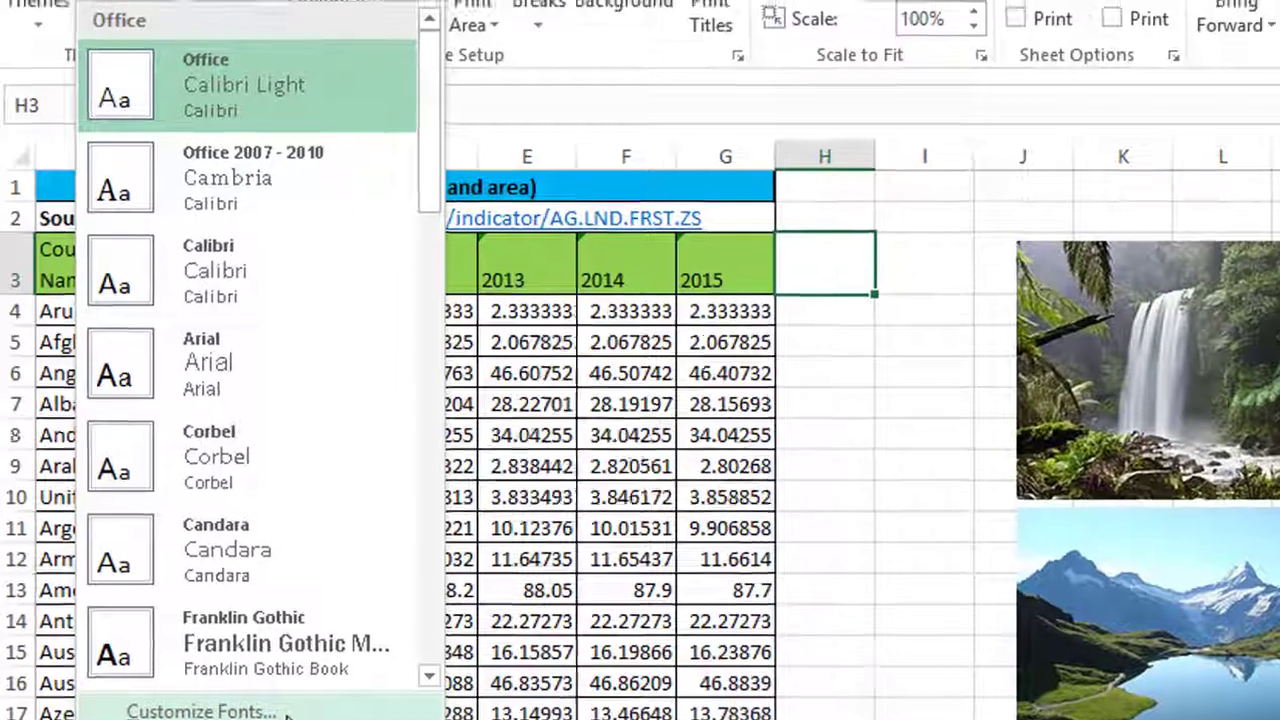
key(Escape)
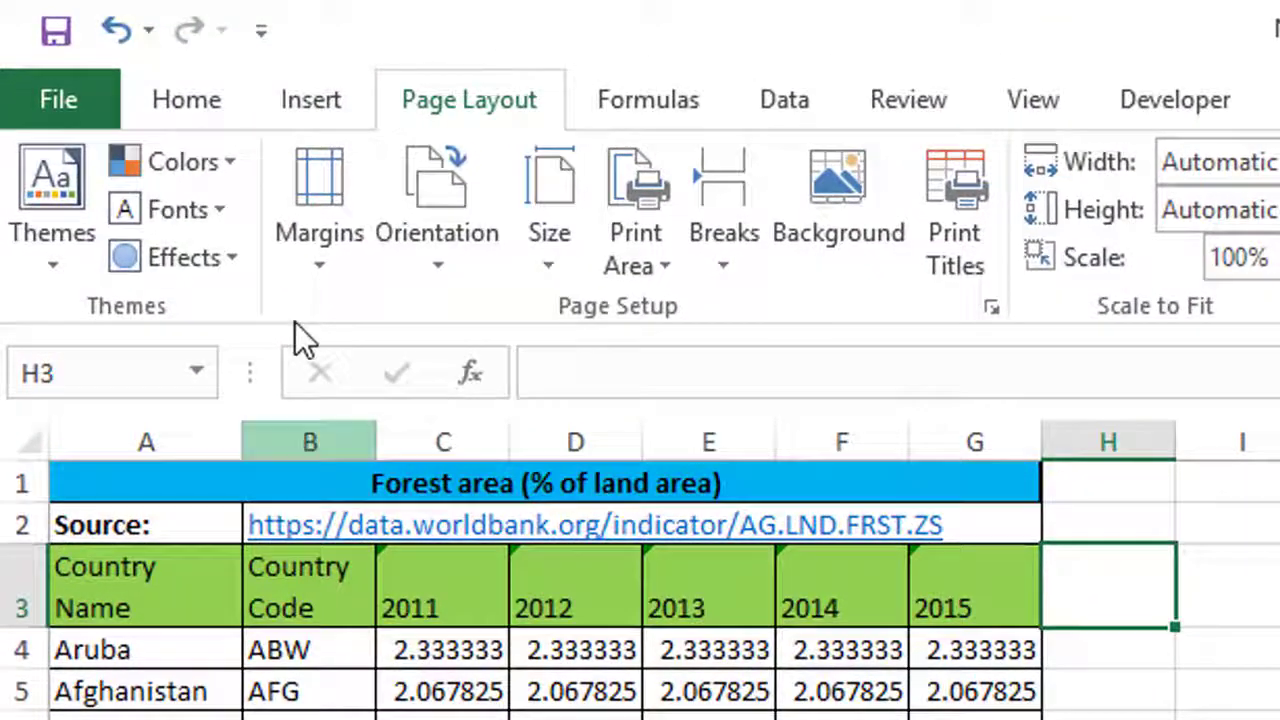
click(232, 257)
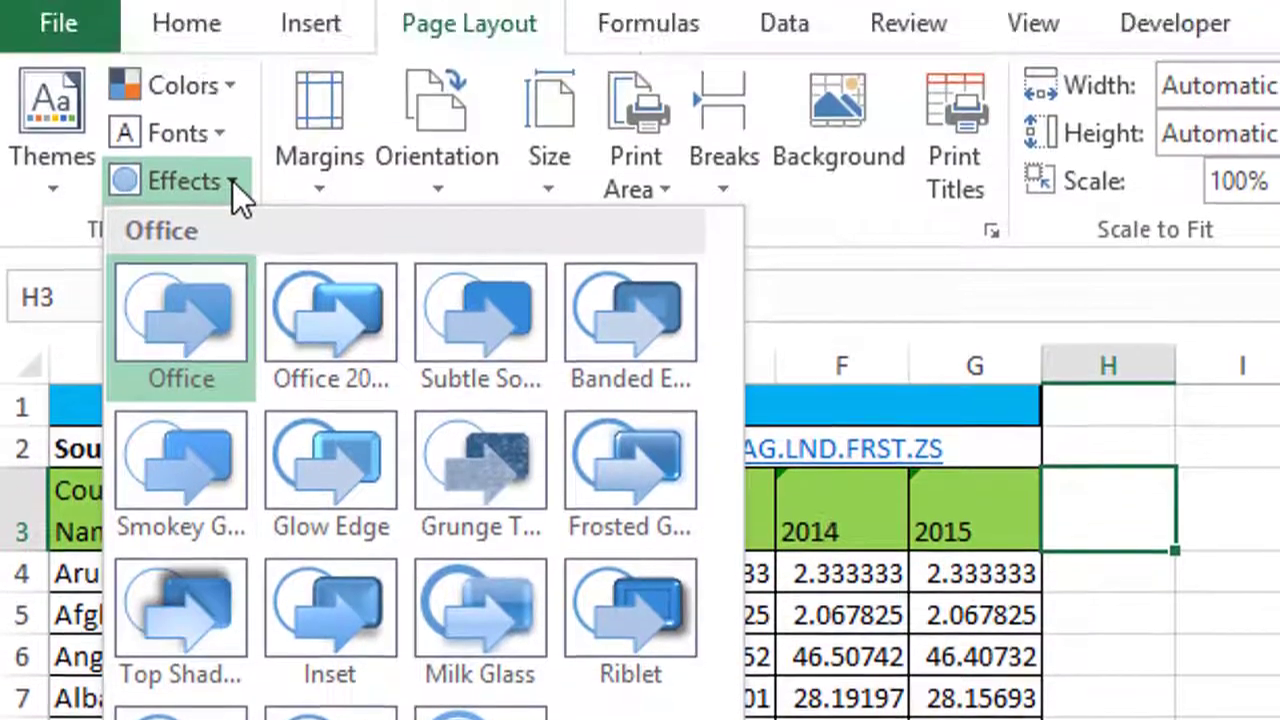
click(232, 20)
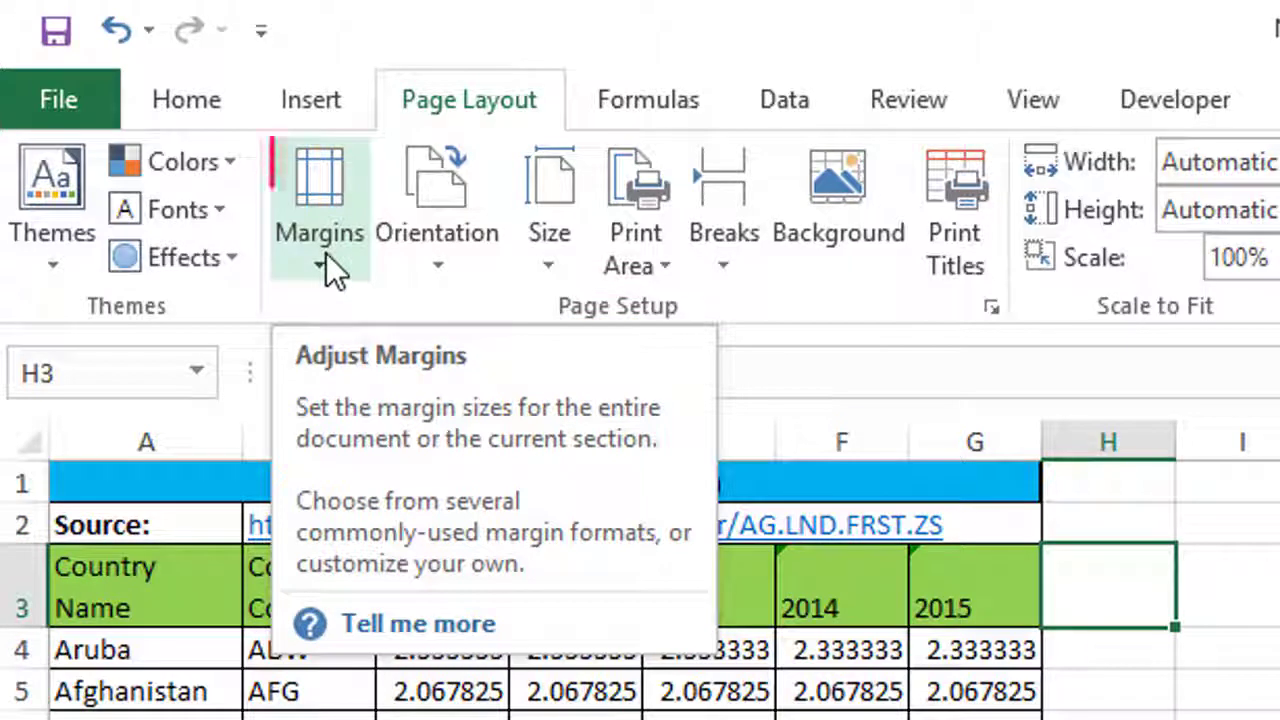
Review the preset page margins, the page orientations and the paper sizes available for the sheet.
click(326, 254)
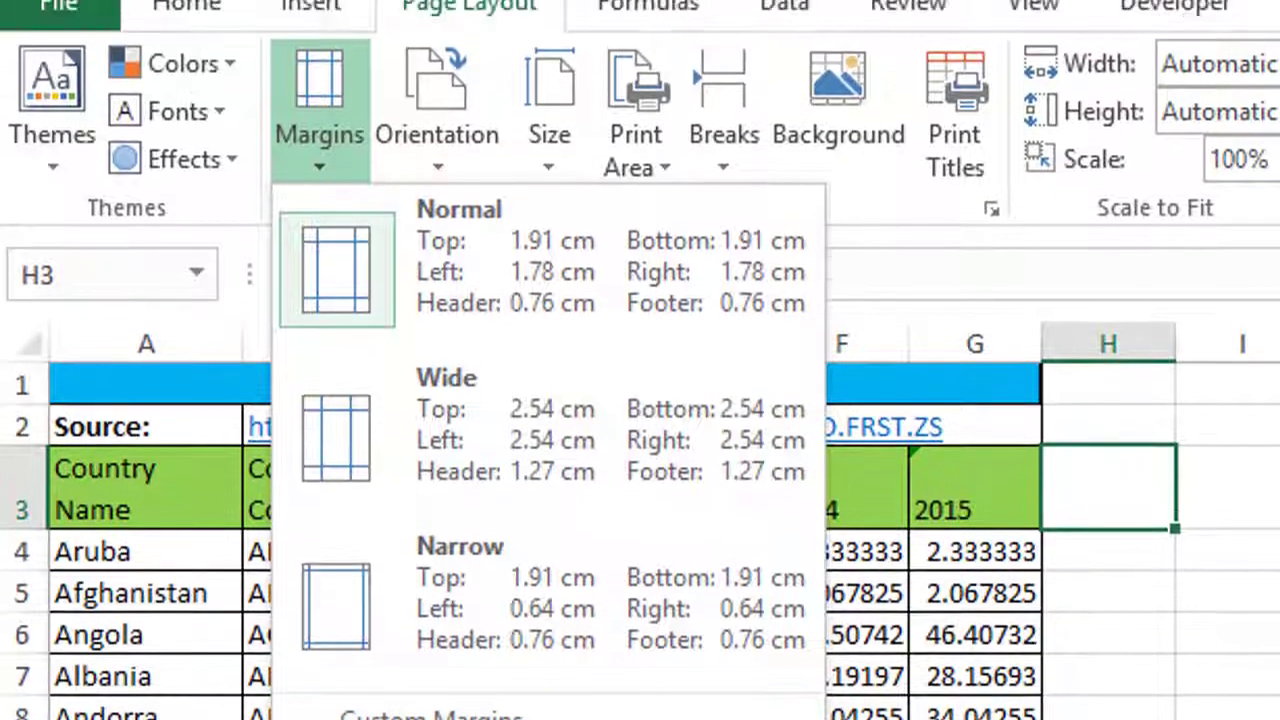
key(Escape)
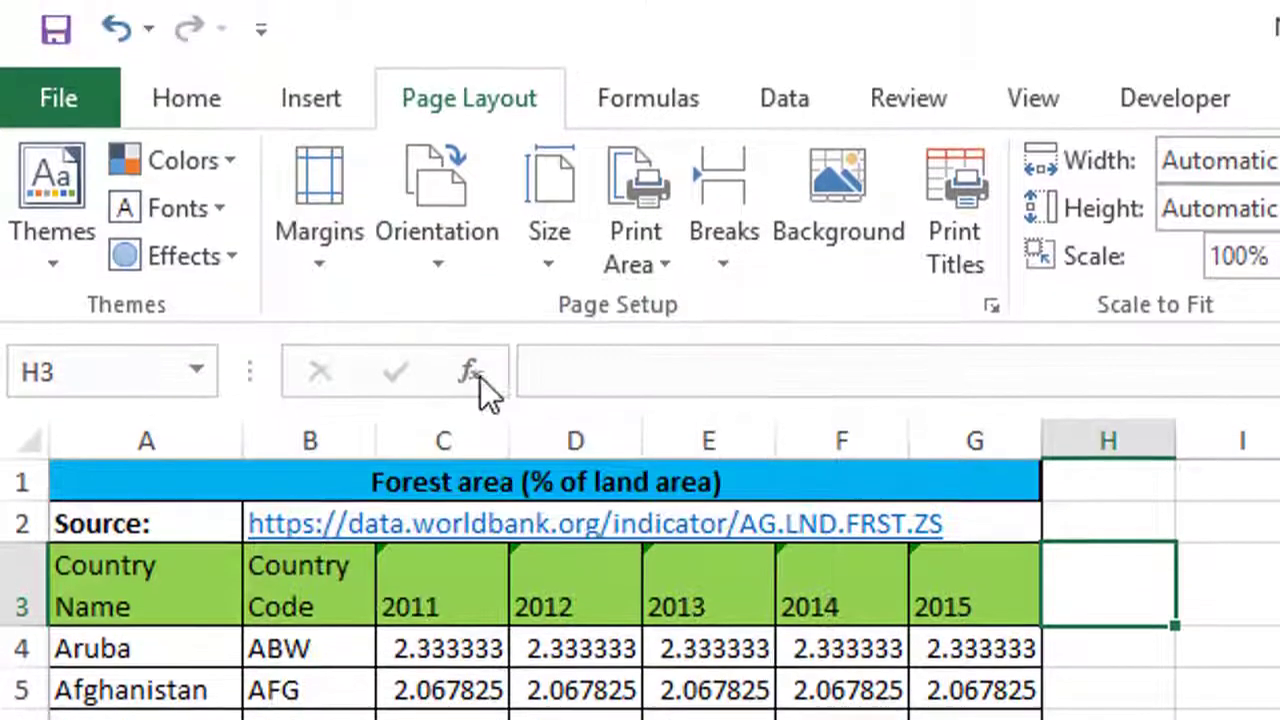
click(447, 262)
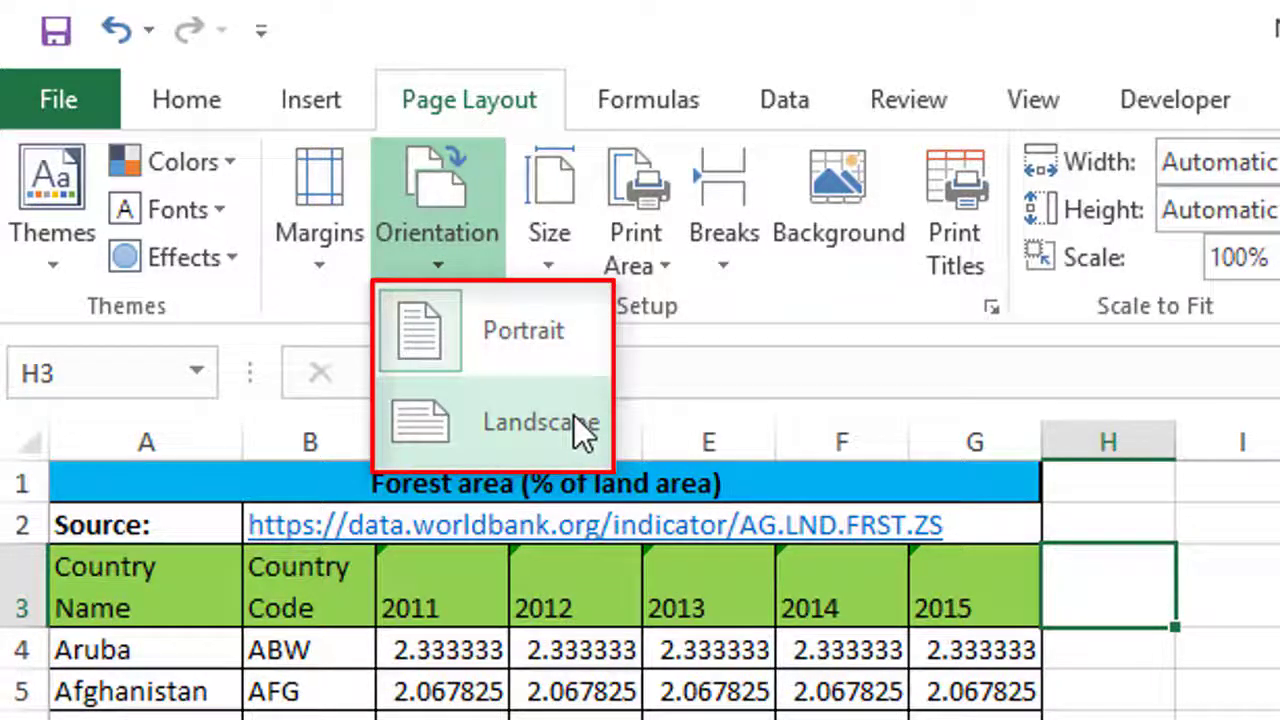
click(482, 619)
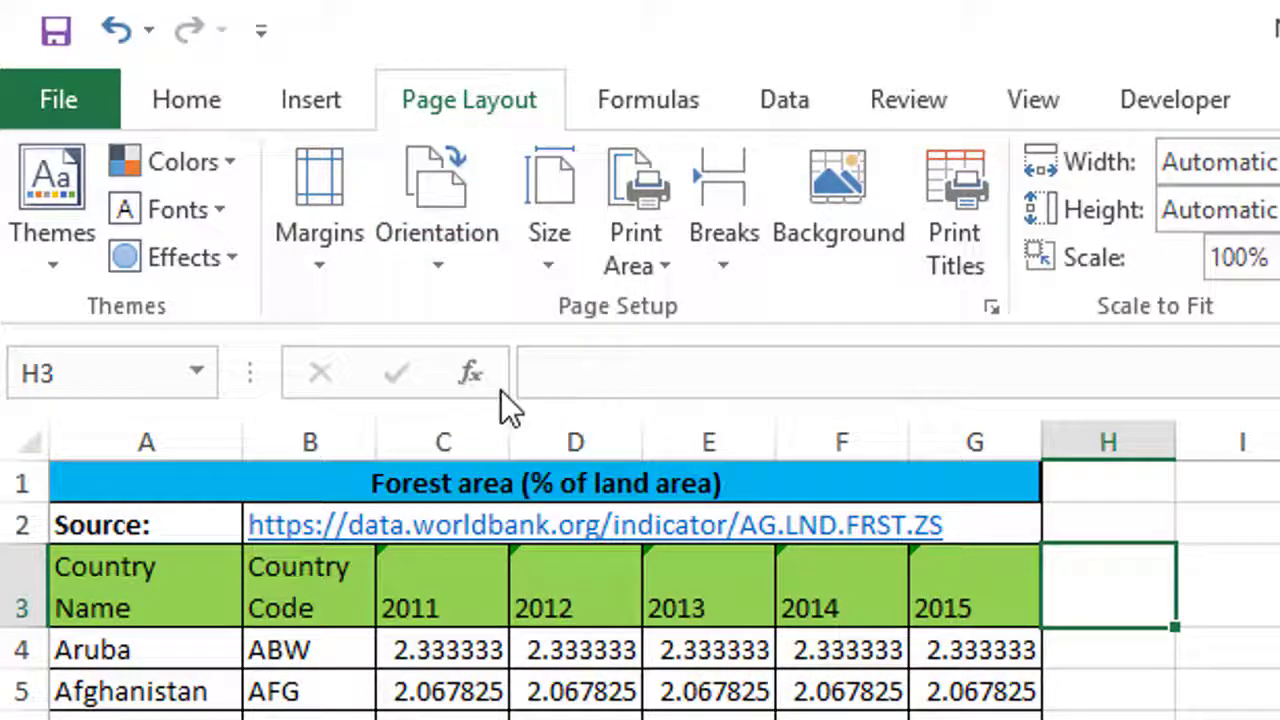
click(566, 272)
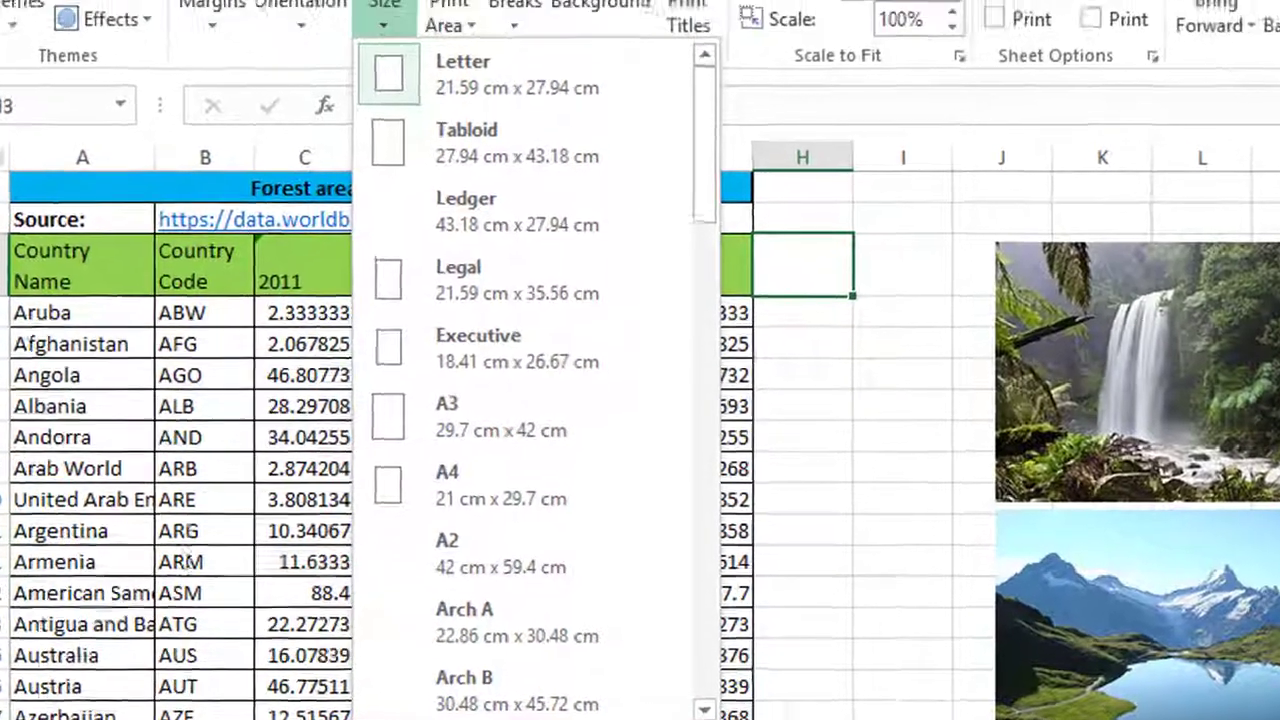
key(Escape)
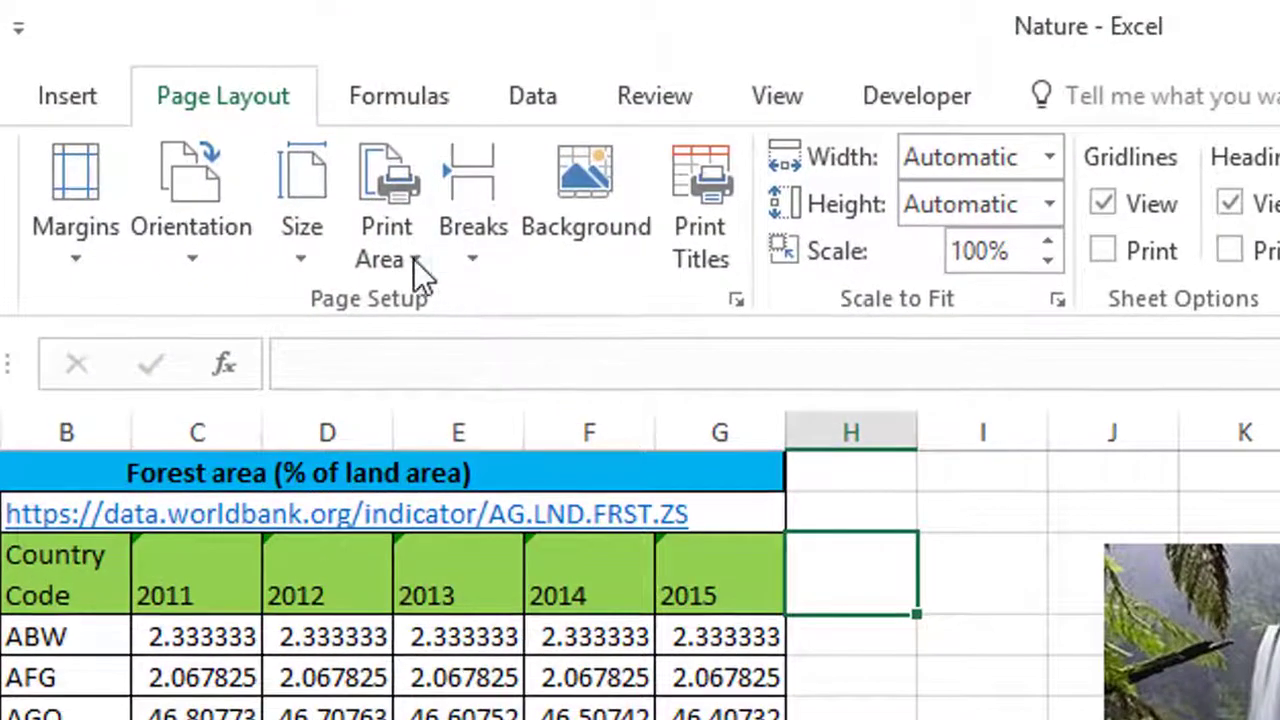
Review the commands for setting or clearing the print area and for inserting or removing page breaks.
click(413, 258)
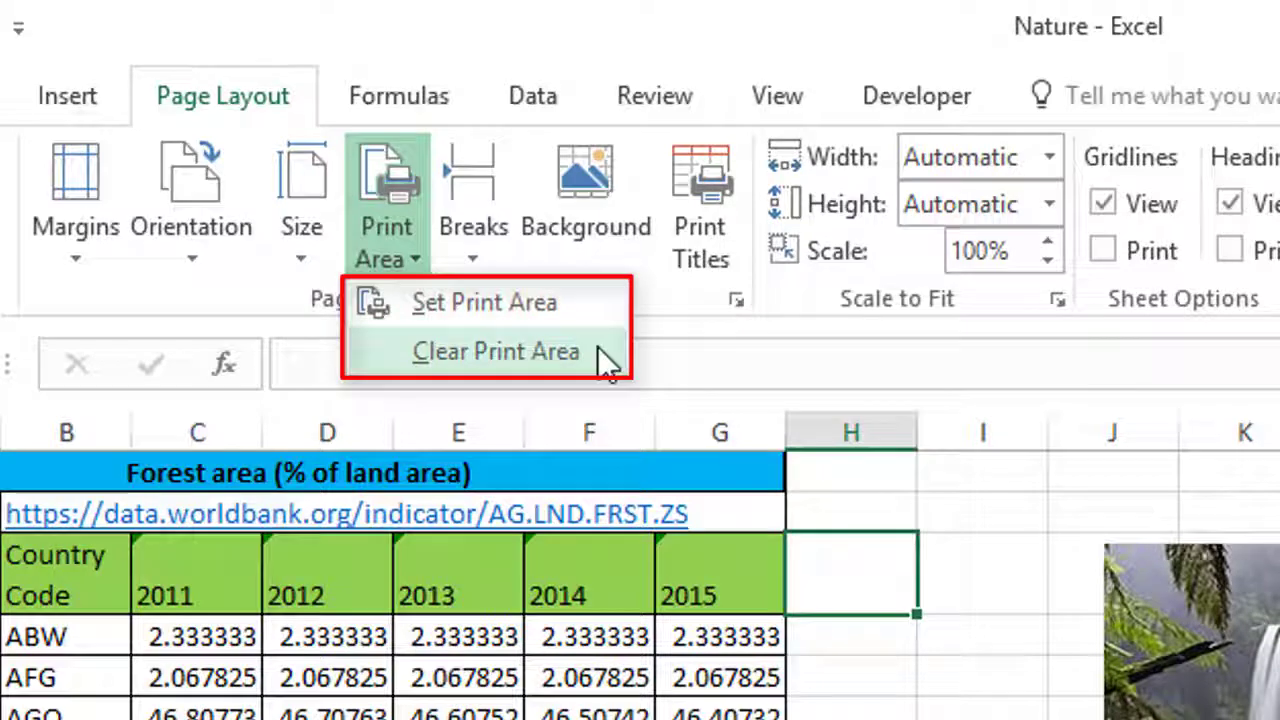
click(443, 632)
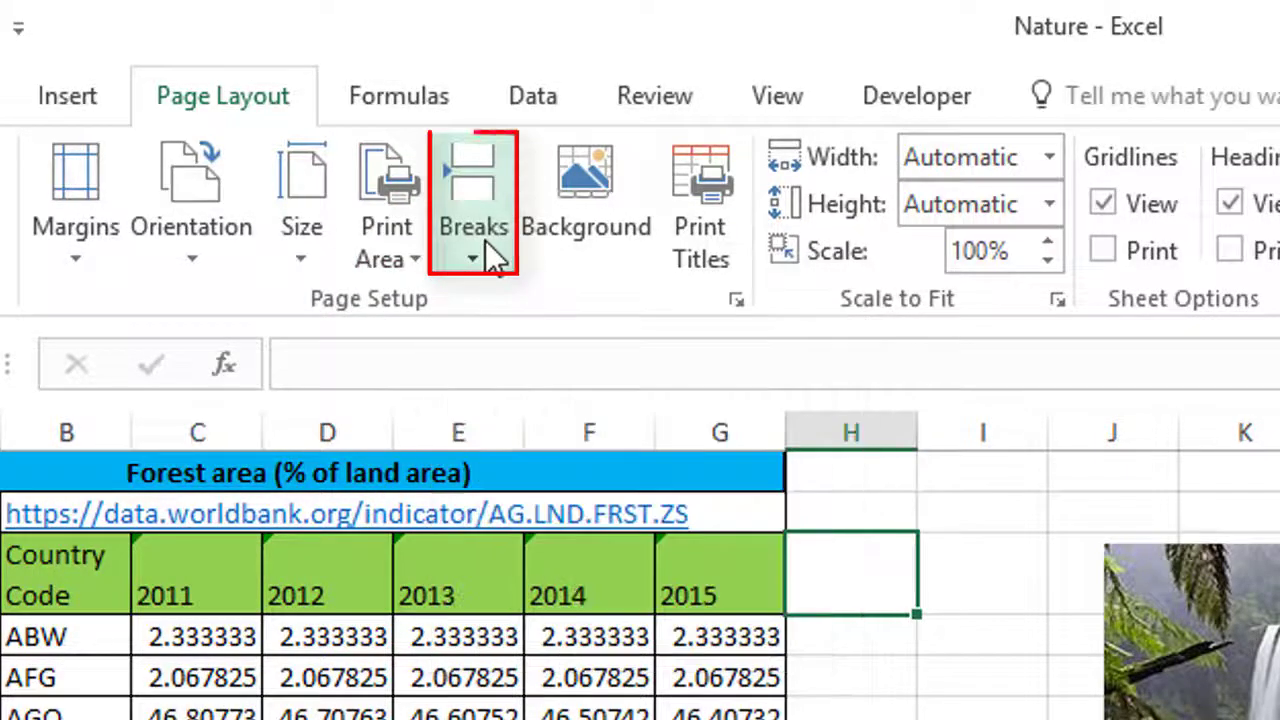
click(488, 250)
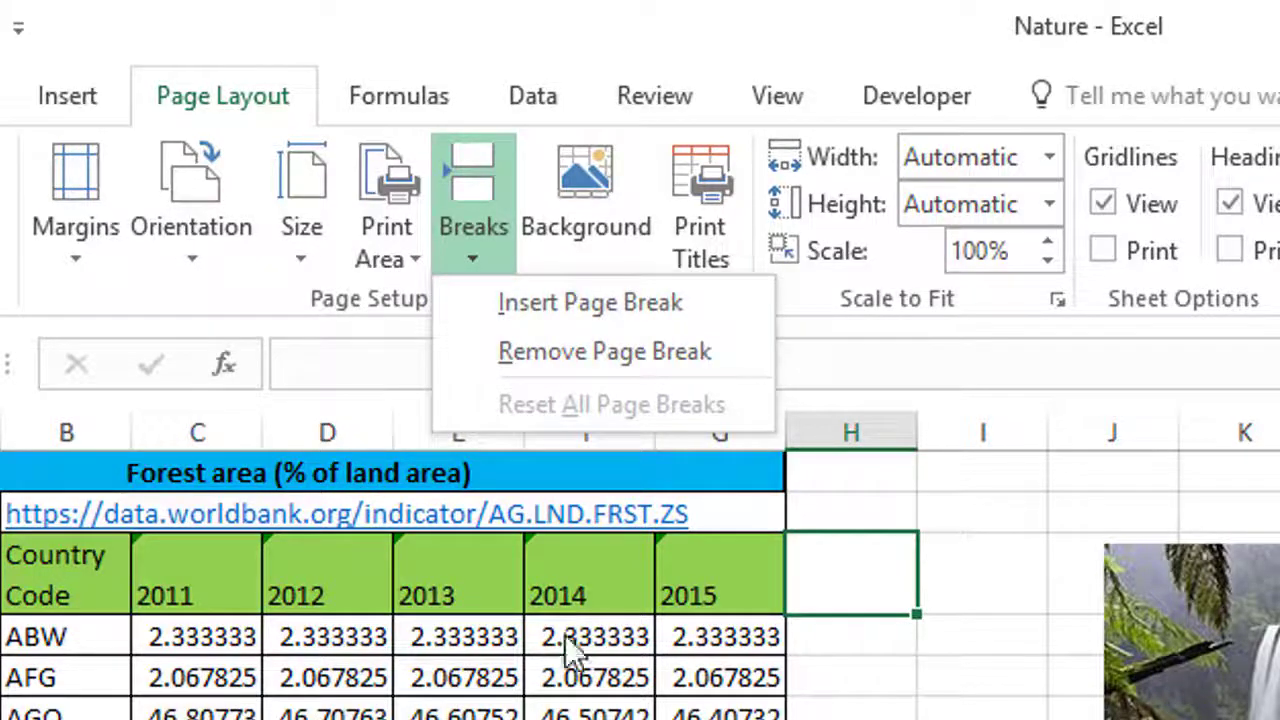
key(Escape)
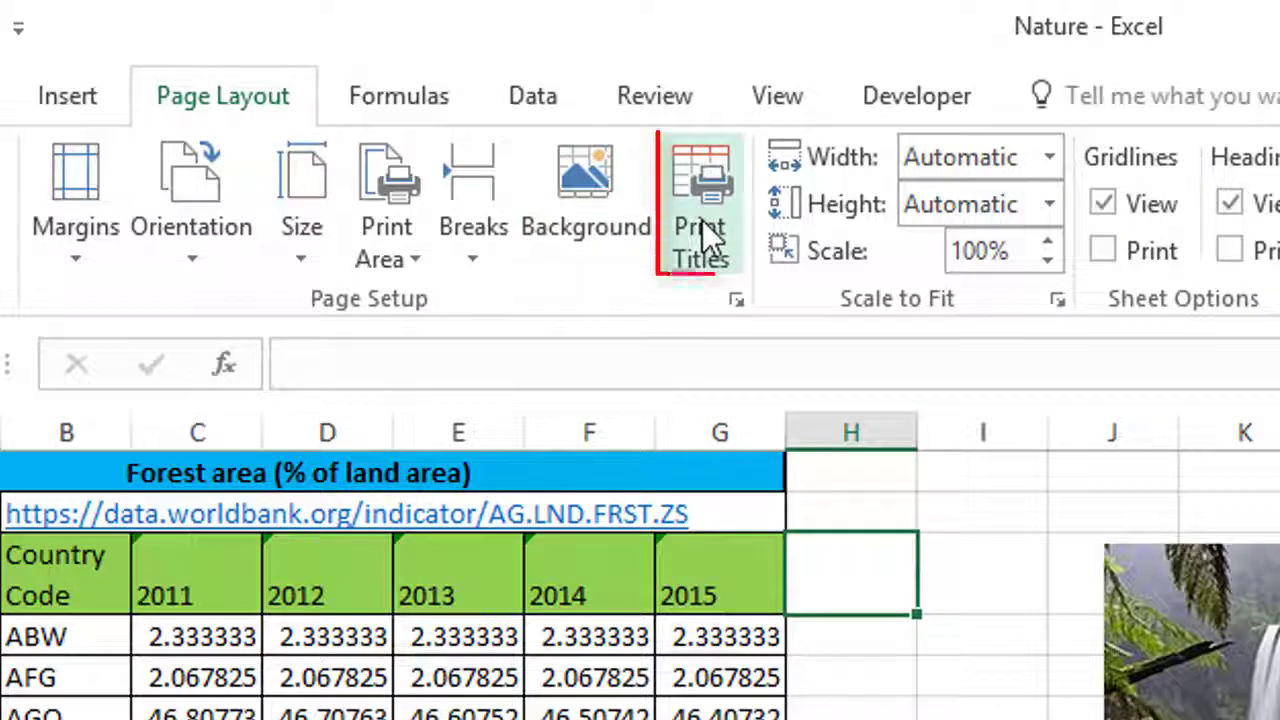
Examine the page setup options for orientation, scaling, paper size, print quality and first page number.
click(735, 300)
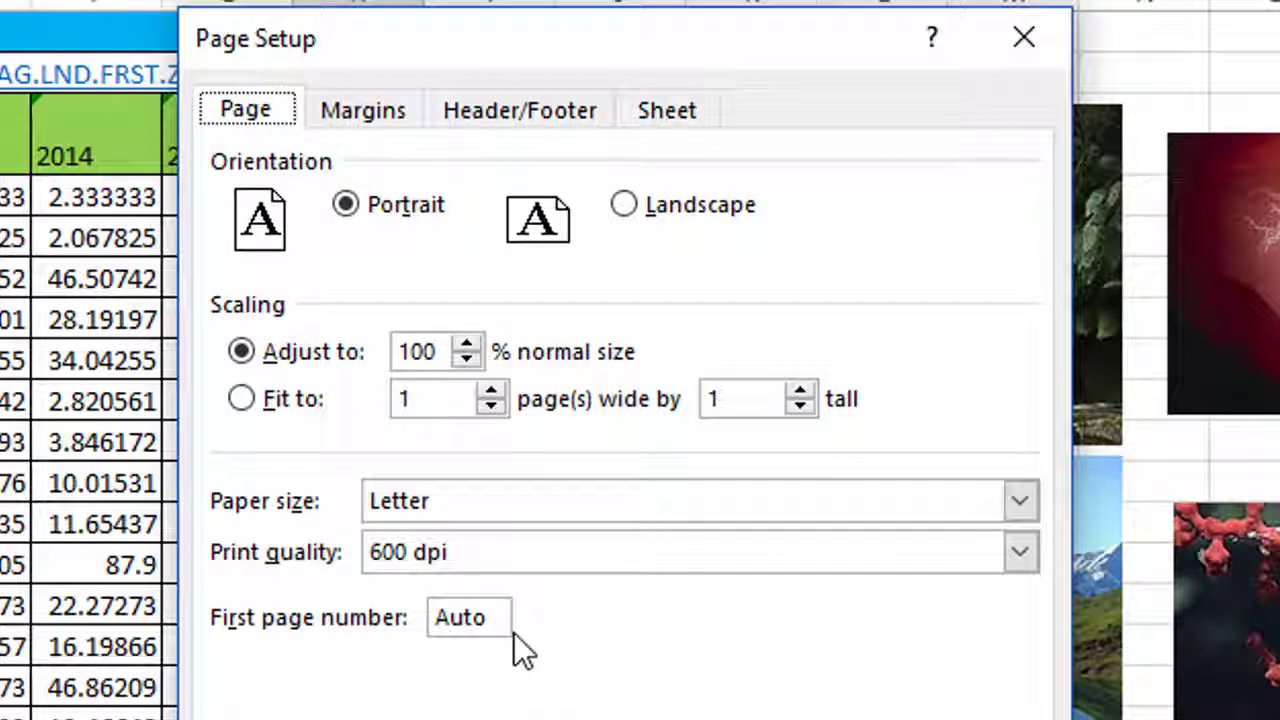
key(Escape)
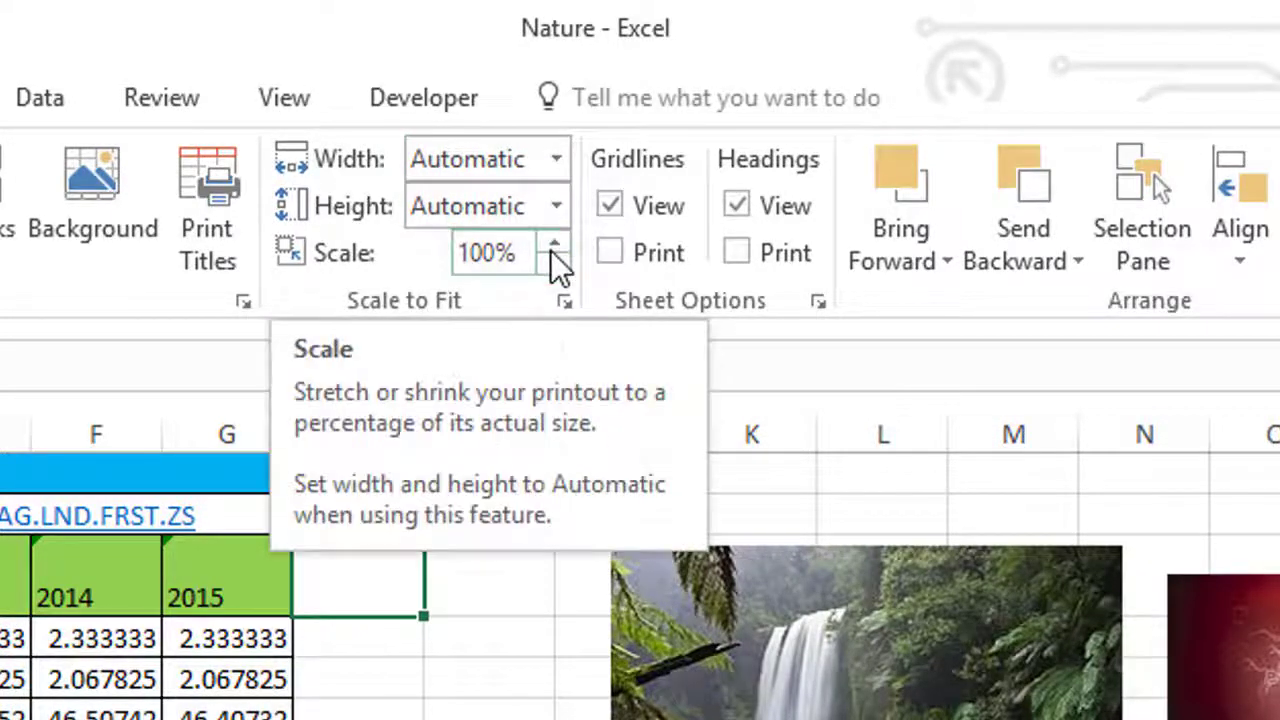
click(564, 300)
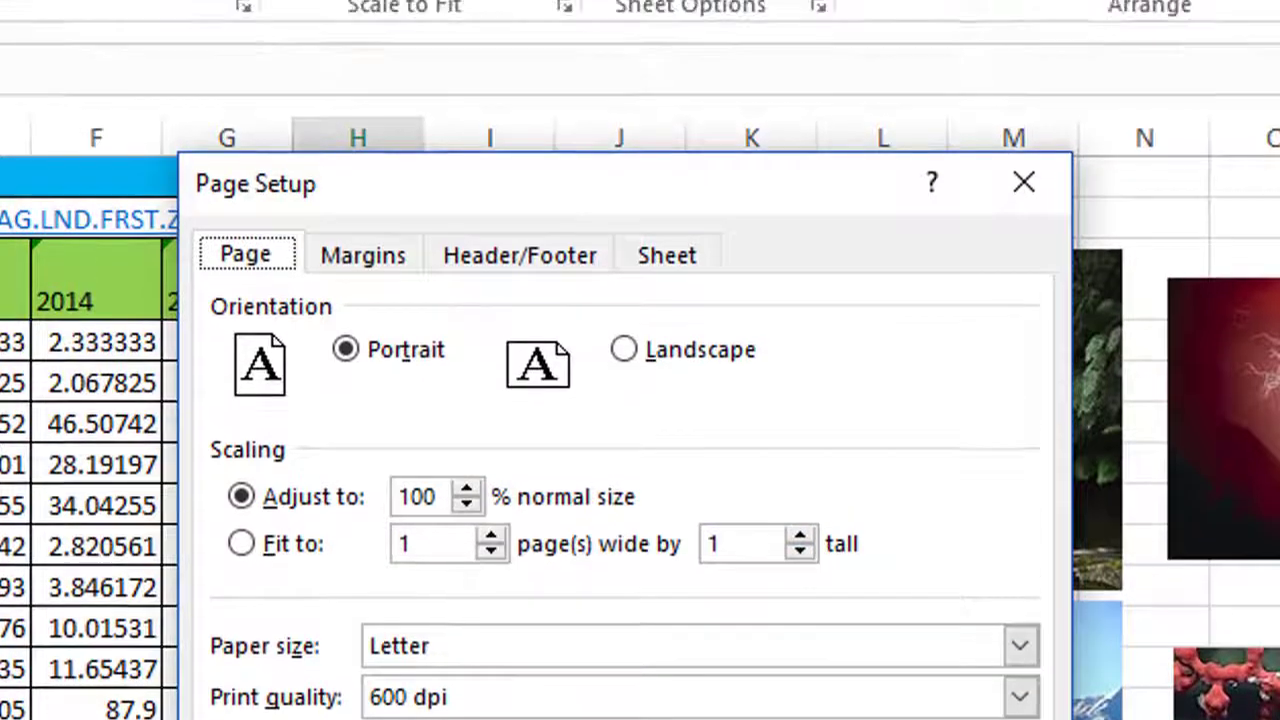
key(Escape)
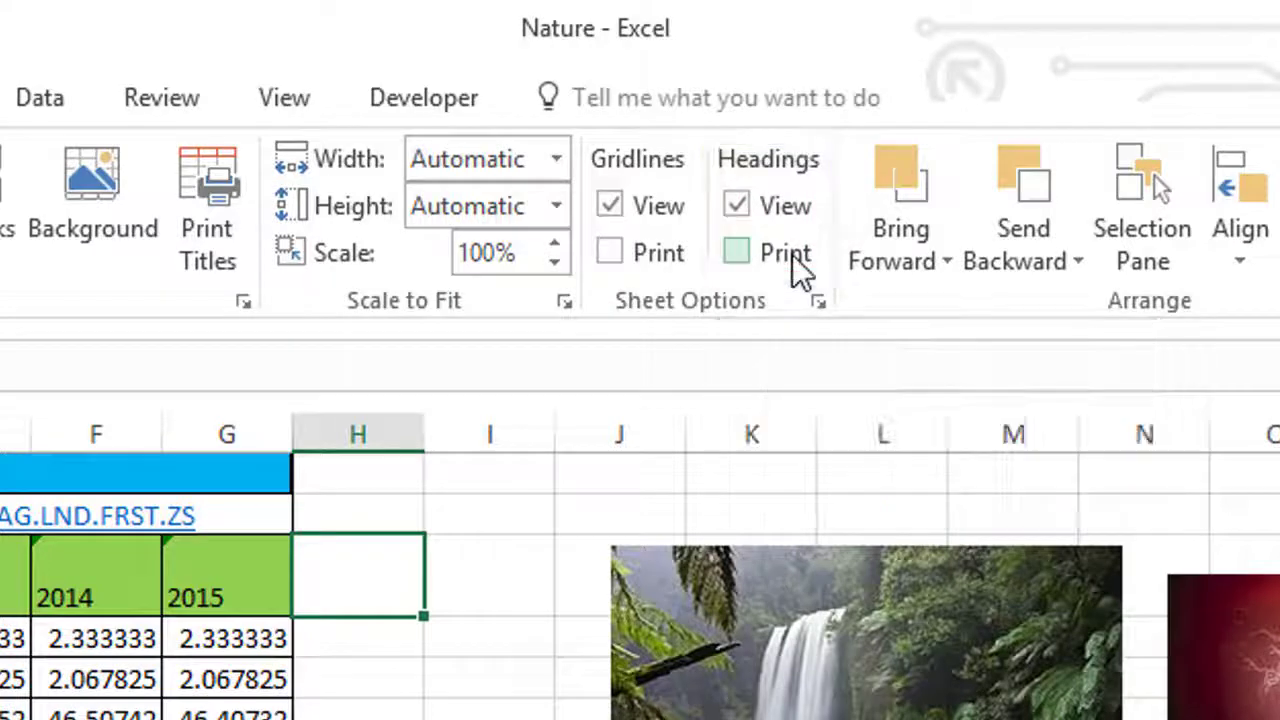
Examine the sheet print settings, including the choices for printing comments and cell errors and the page order.
click(821, 302)
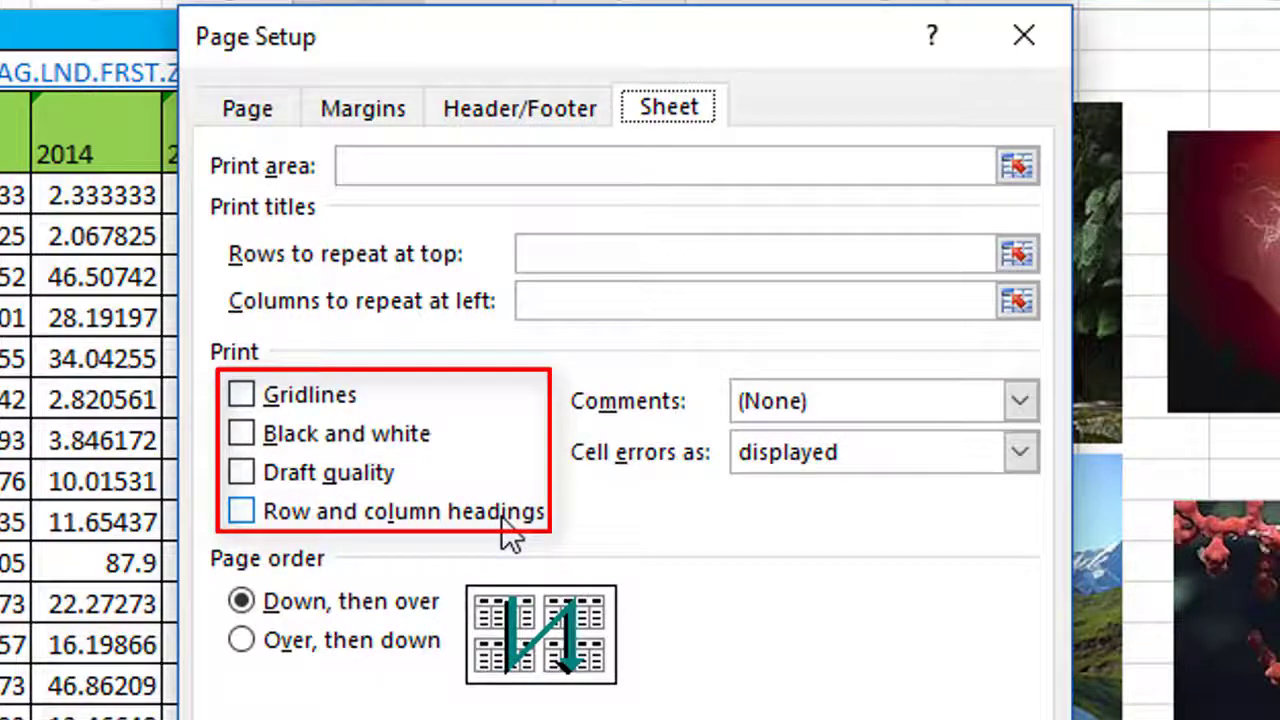
click(1020, 400)
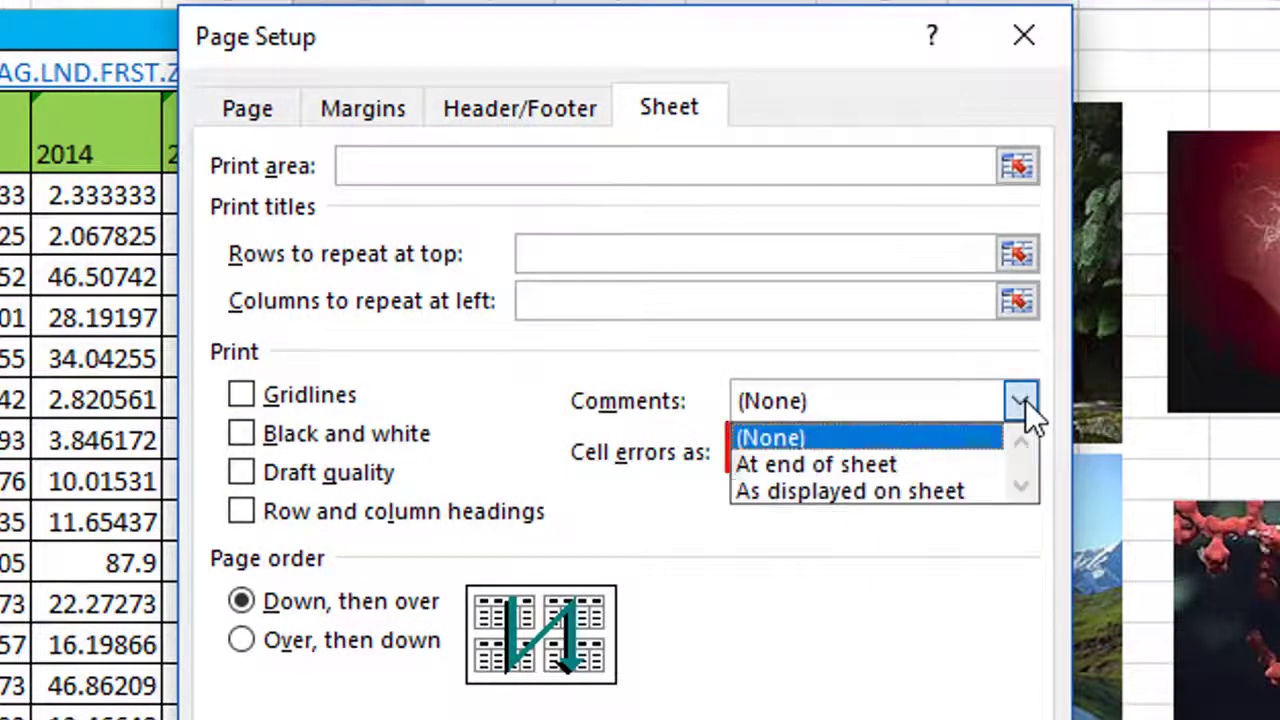
click(1025, 414)
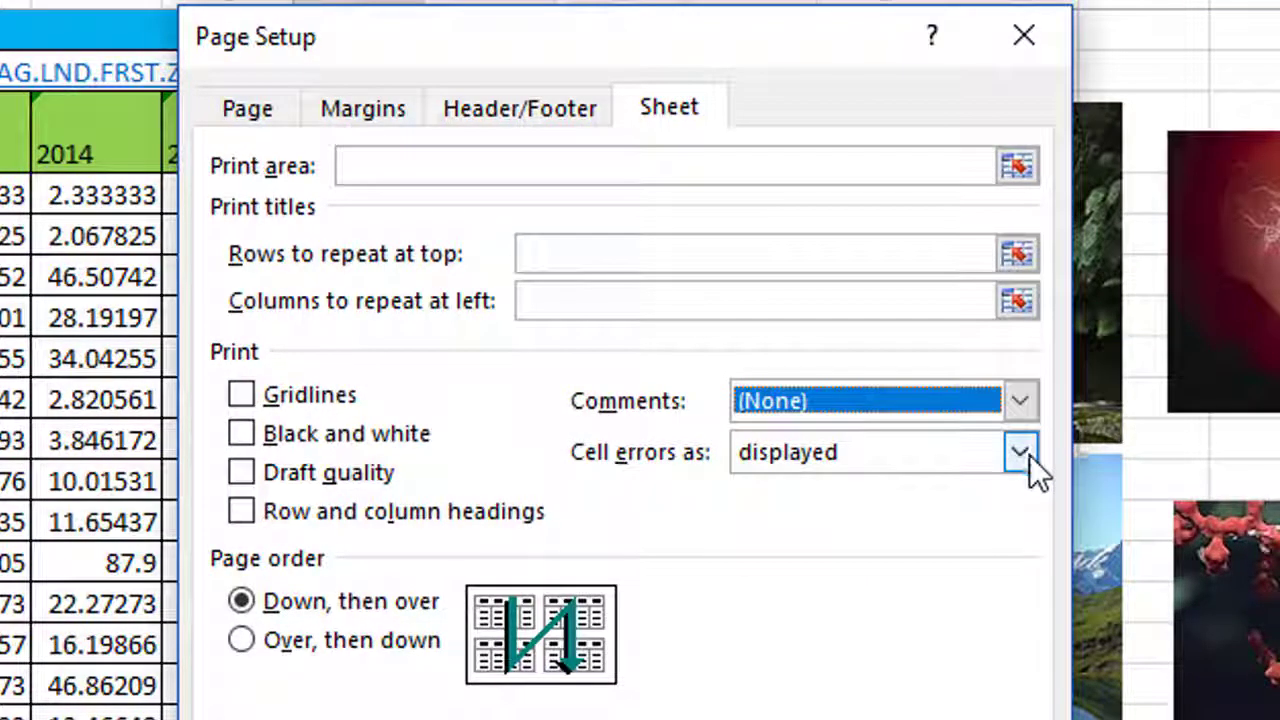
click(1029, 455)
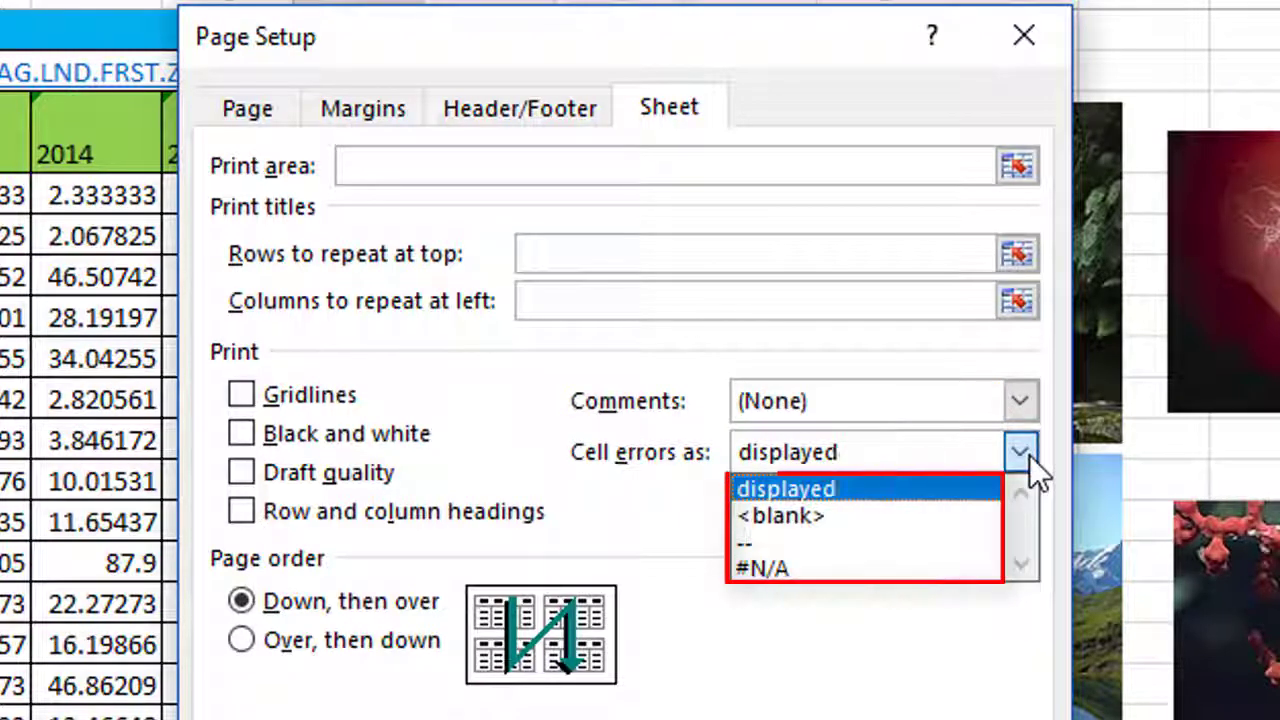
click(1029, 455)
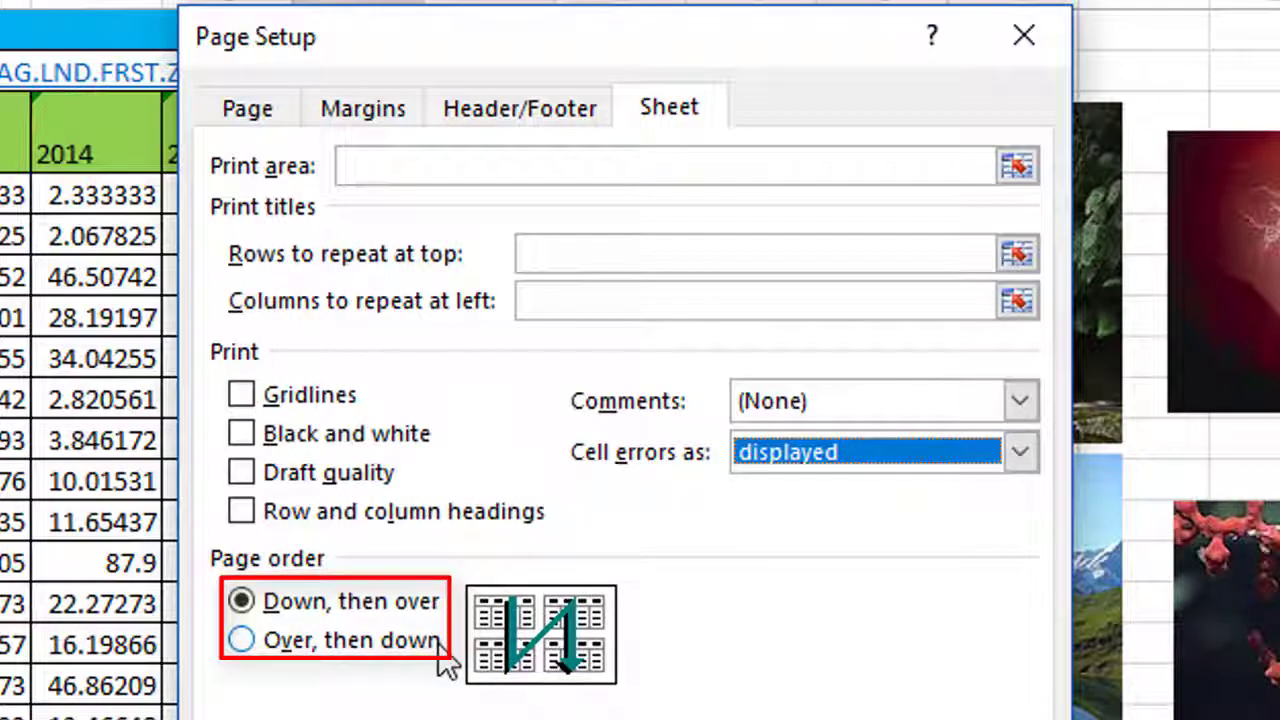
key(Escape)
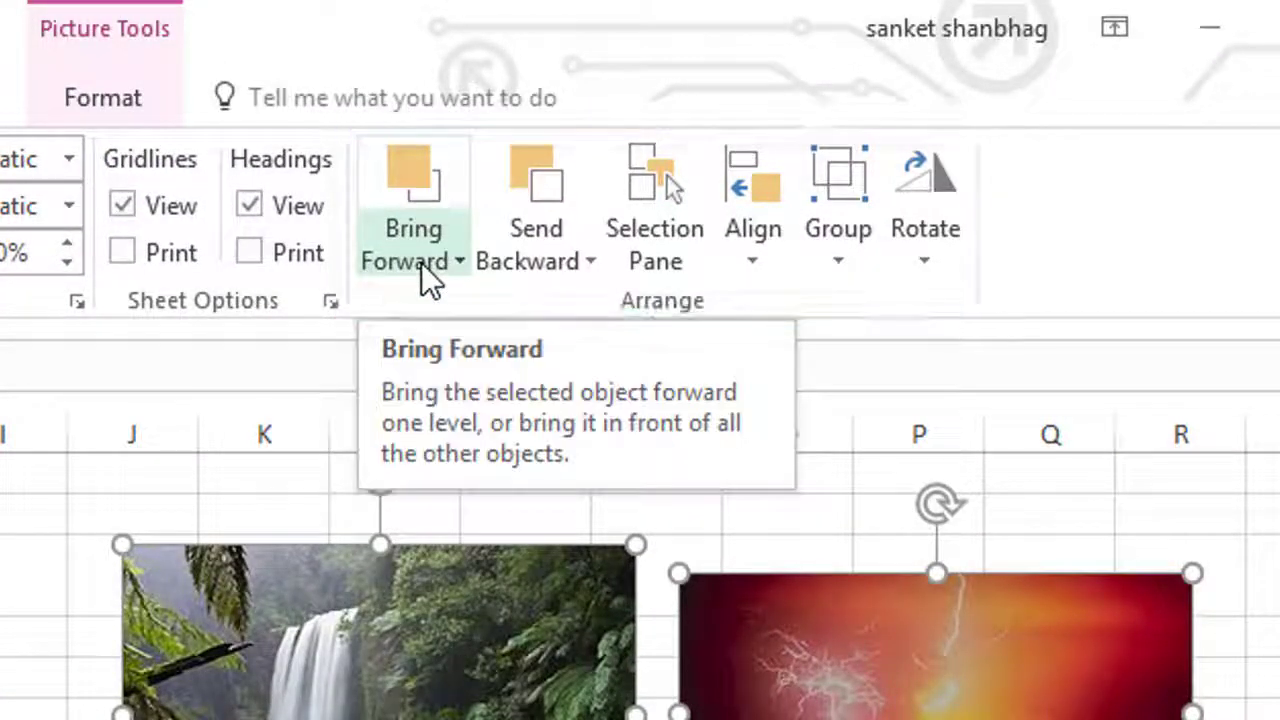
Review the bring-forward and send-backward layering options for the selected waterfall and lightning pictures.
click(425, 272)
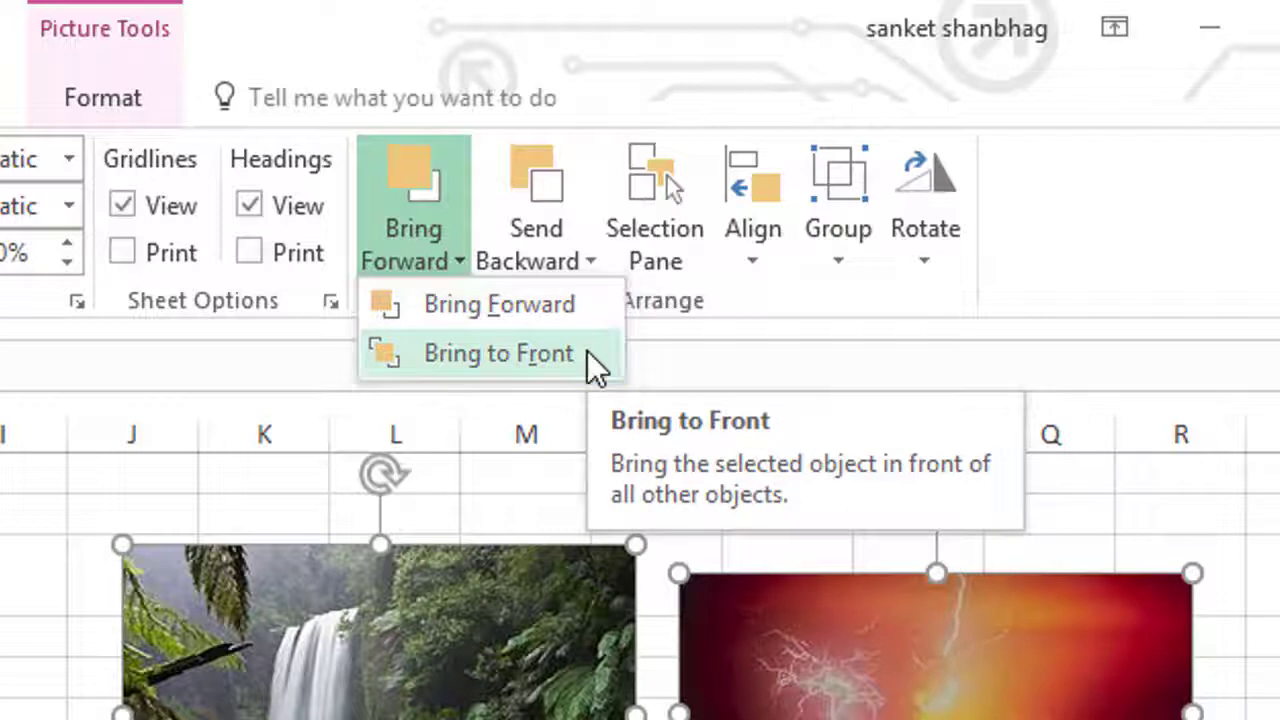
click(464, 262)
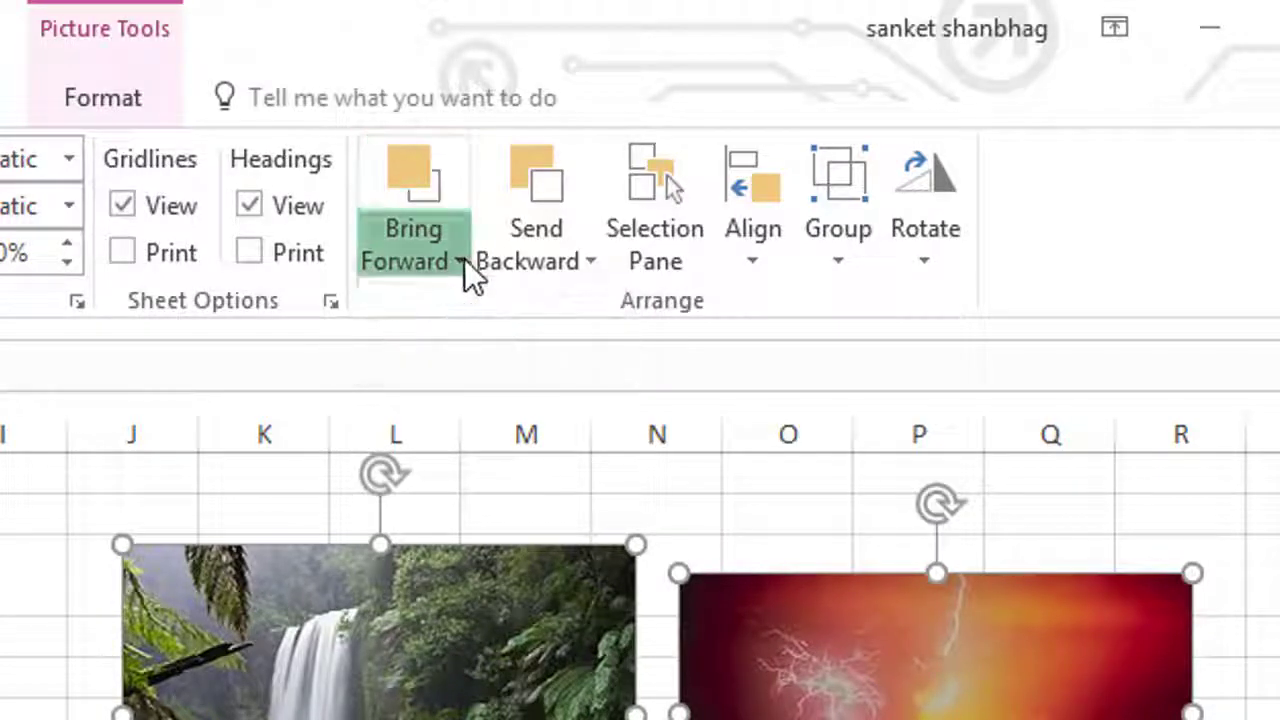
click(560, 268)
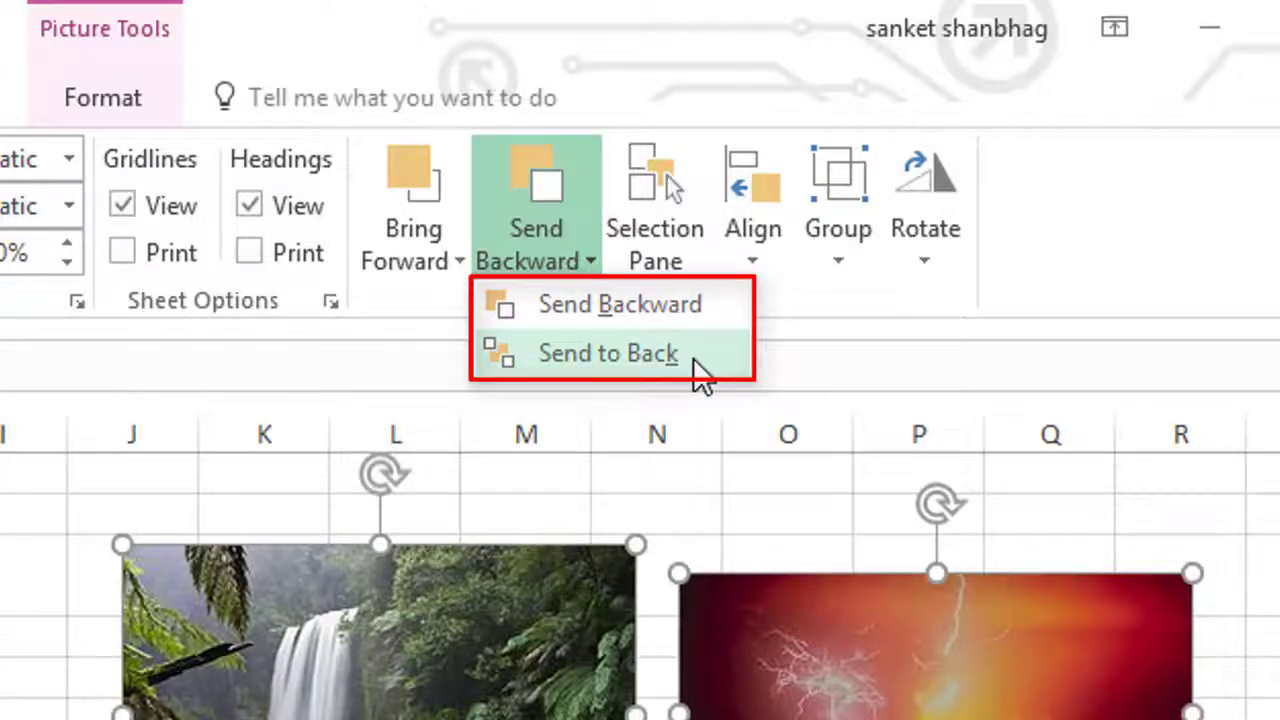
click(560, 262)
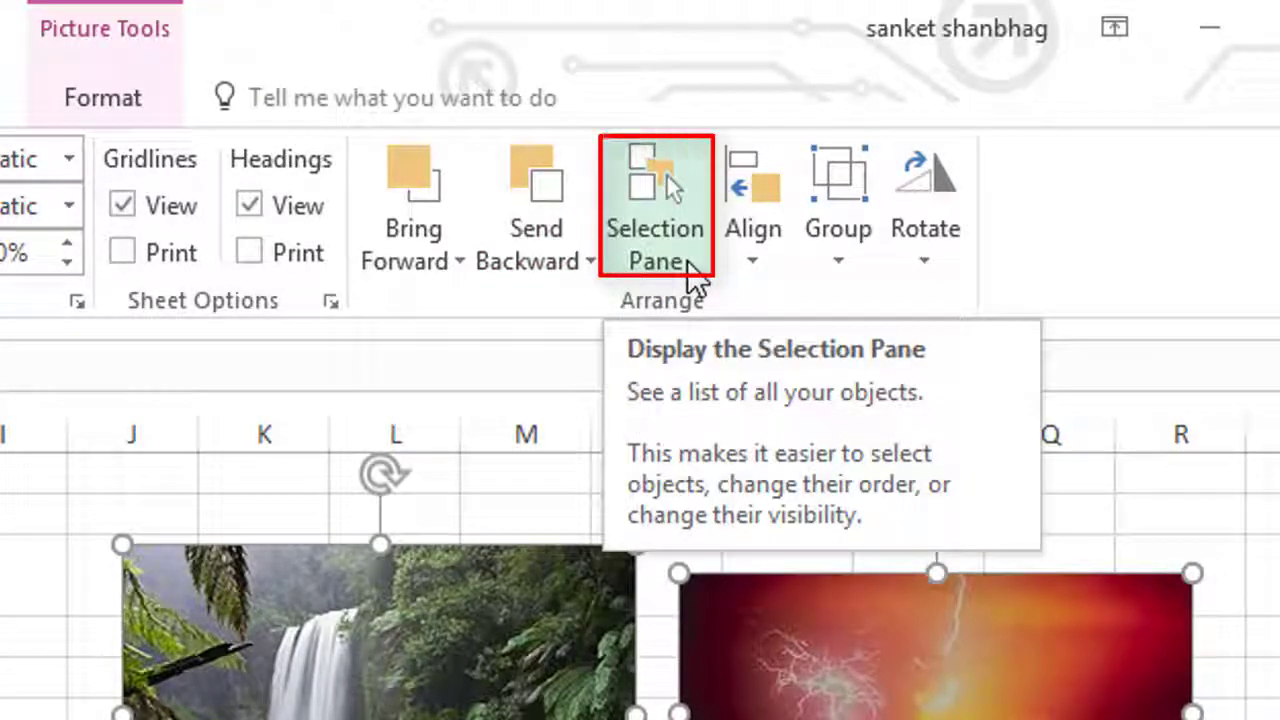
Review the alignment and grouping options for the two selected pictures.
click(787, 250)
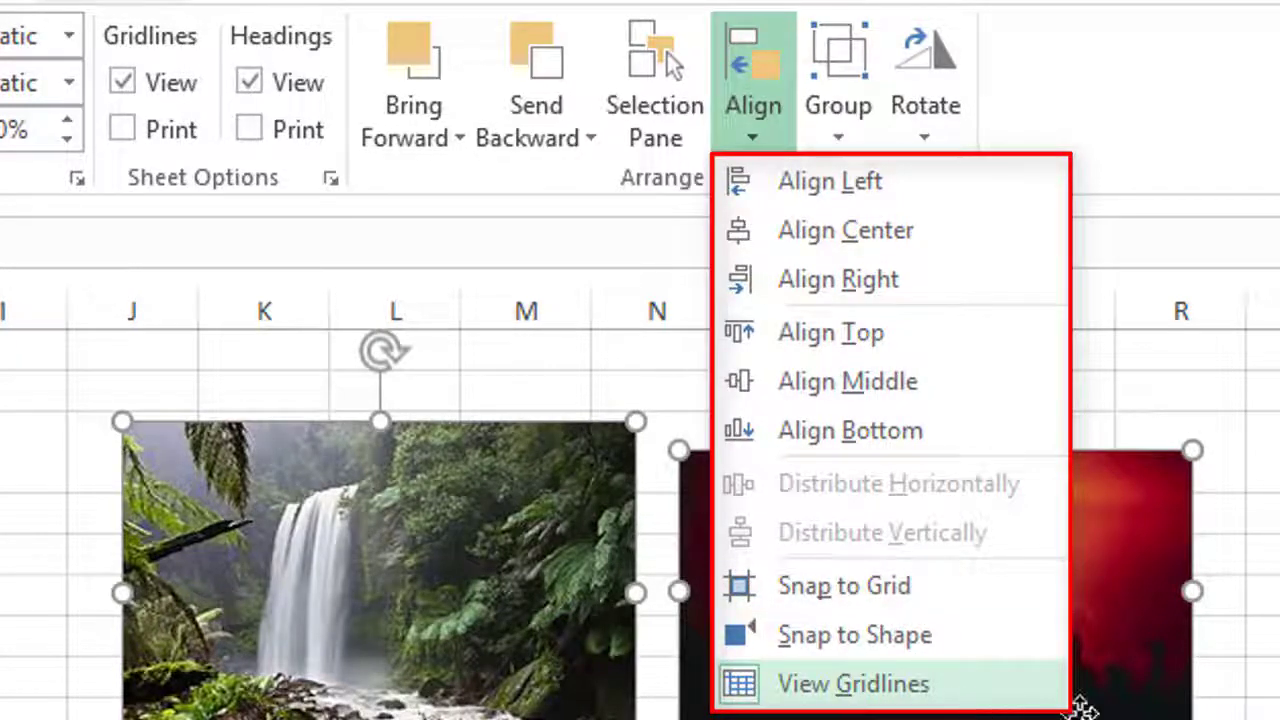
click(1128, 695)
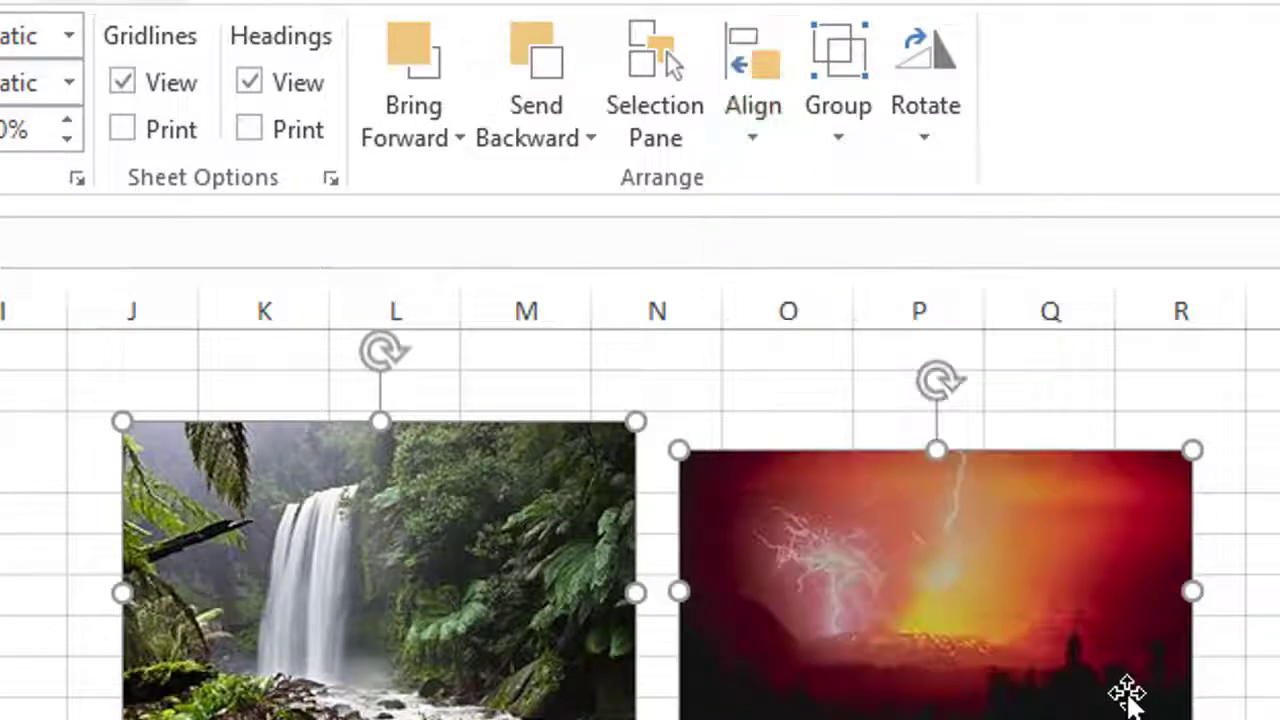
click(845, 142)
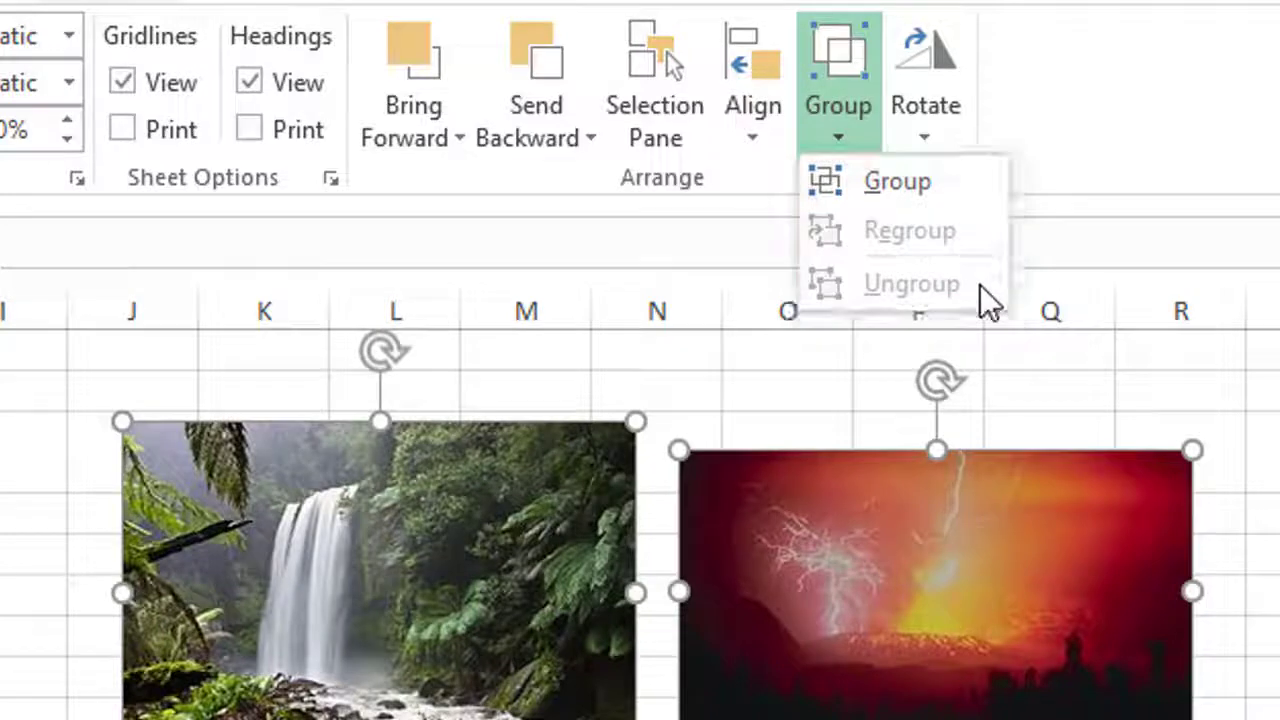
key(Escape)
Preview a 90° right rotation on the two selected pictures and review the other rotation and flip options.
click(908, 142)
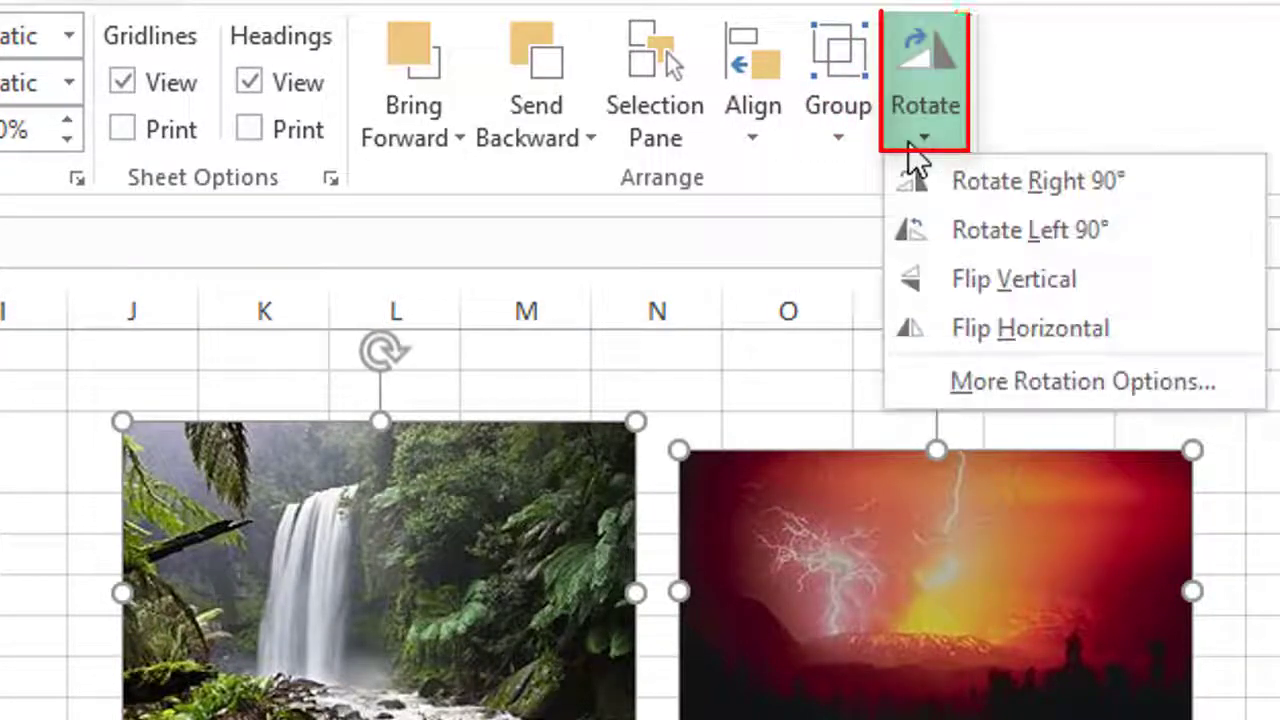
click(1172, 181)
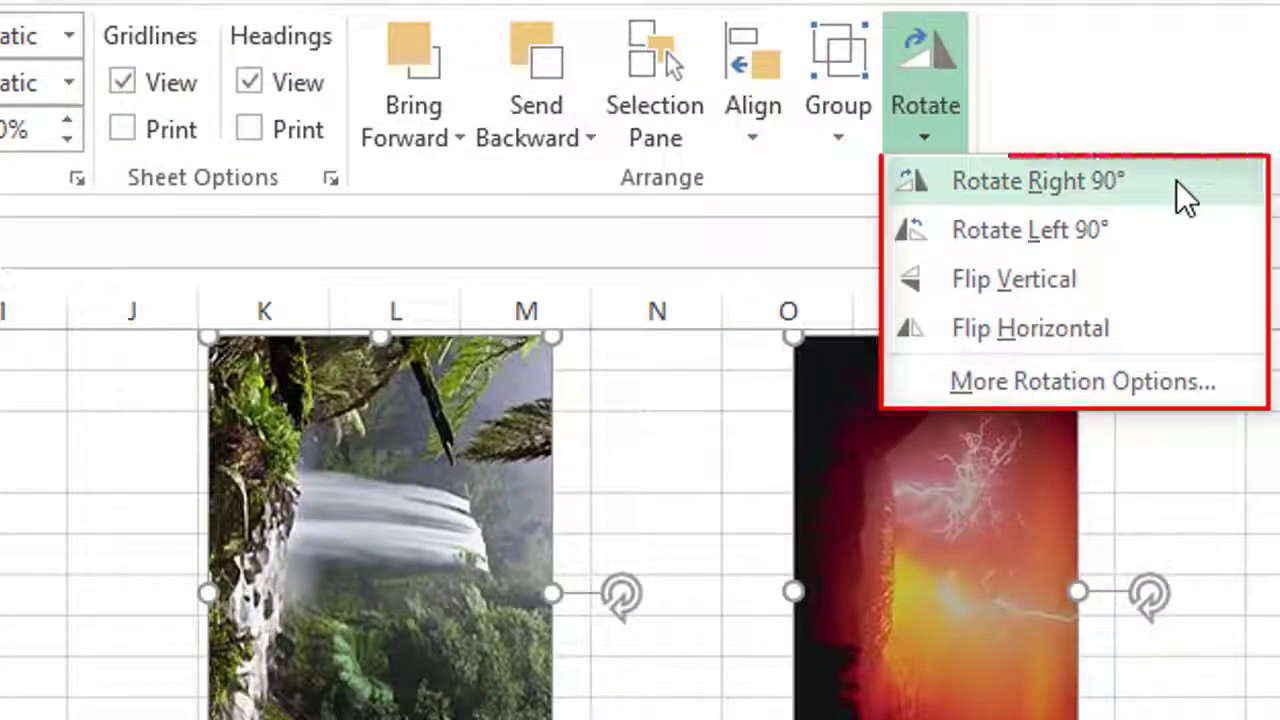
click(1184, 217)
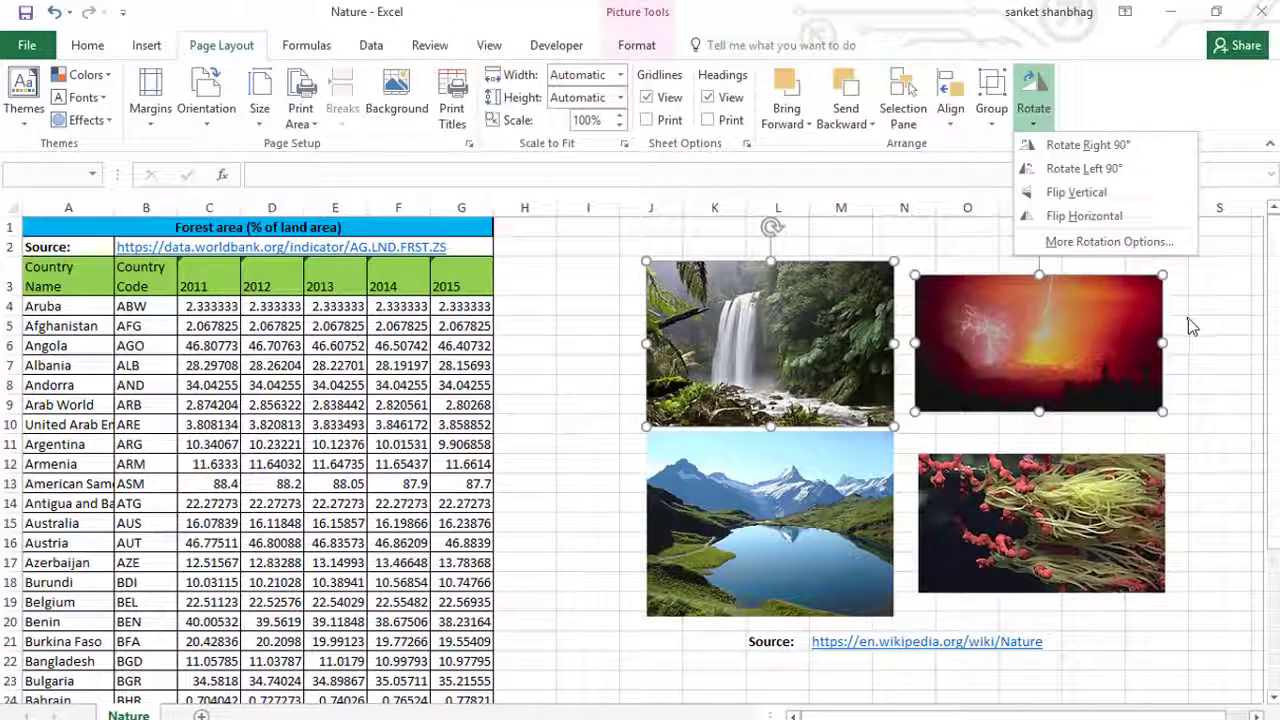
click(1245, 539)
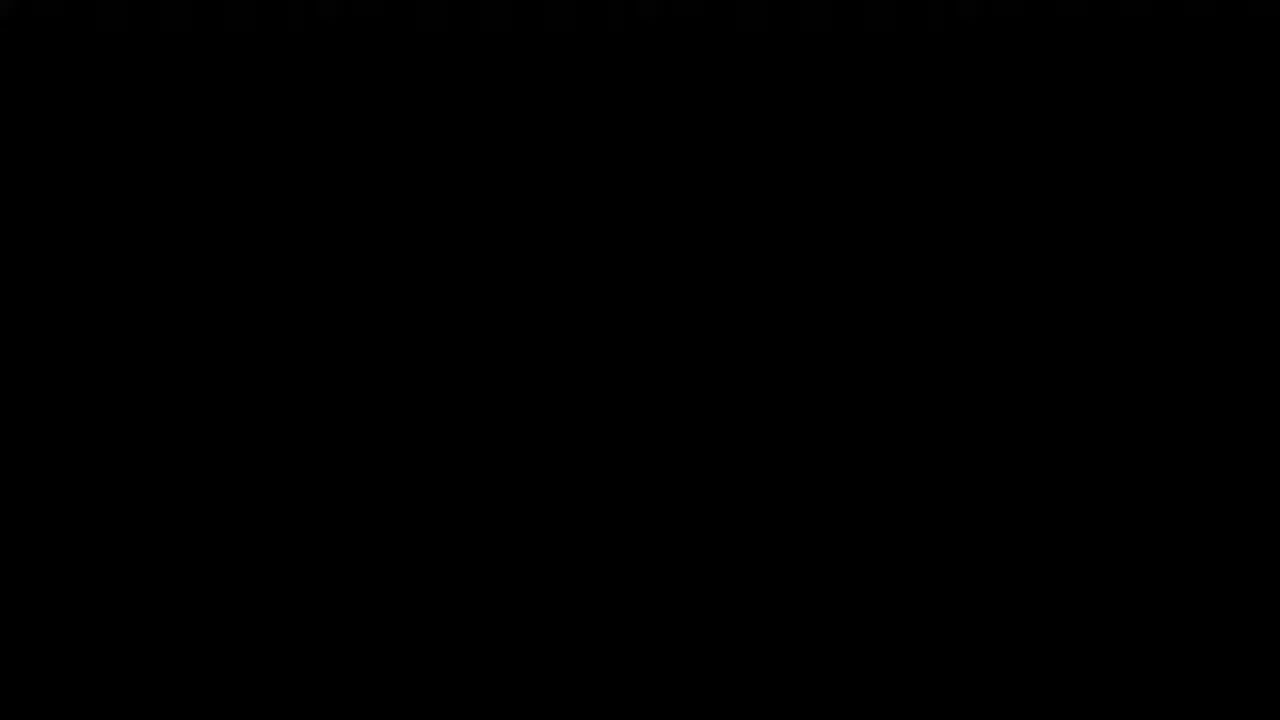